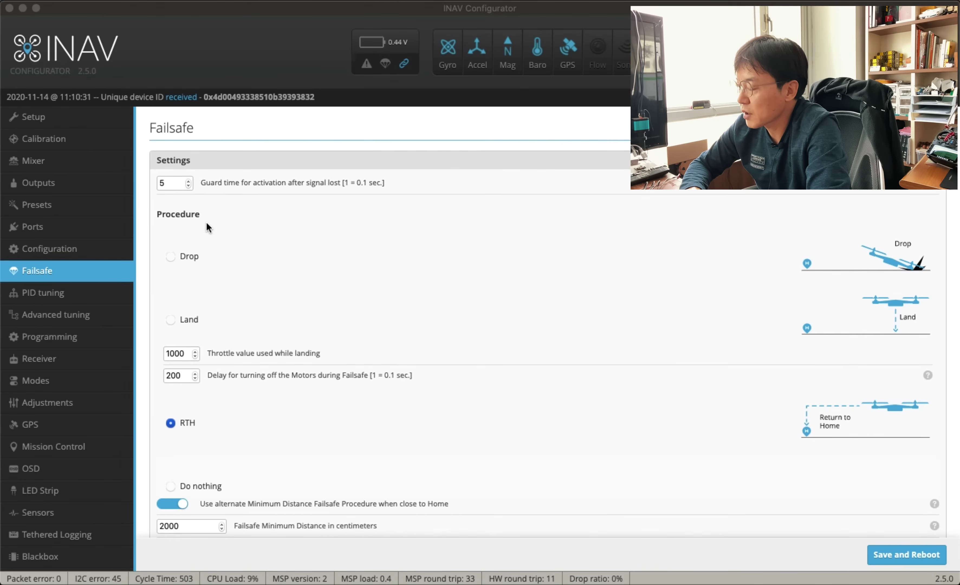
# - Examine the failsafe settings, from the signal-loss guard time down to the procedure and minimum distance options
pyautogui.scroll(-2, 213, 246)
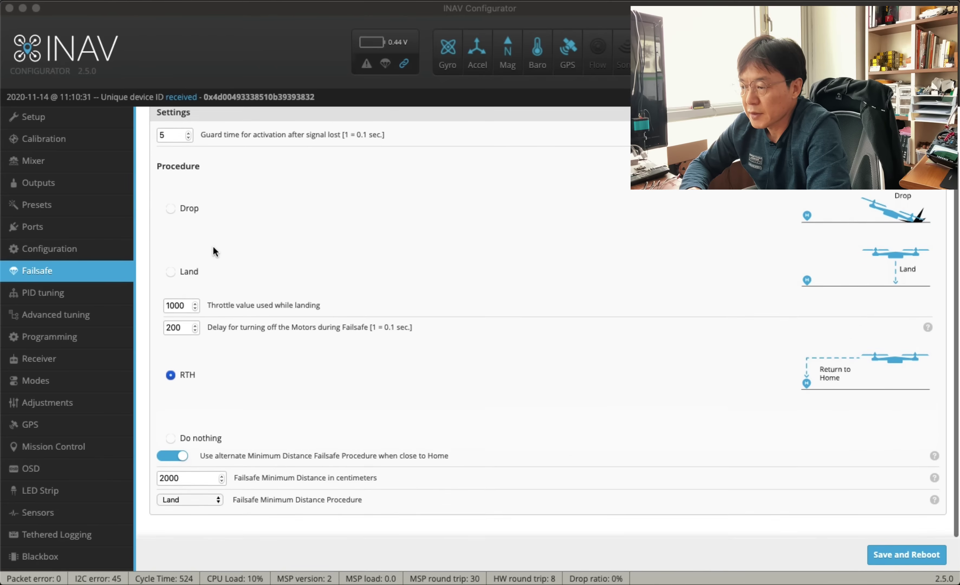
pyautogui.scroll(2, 213, 249)
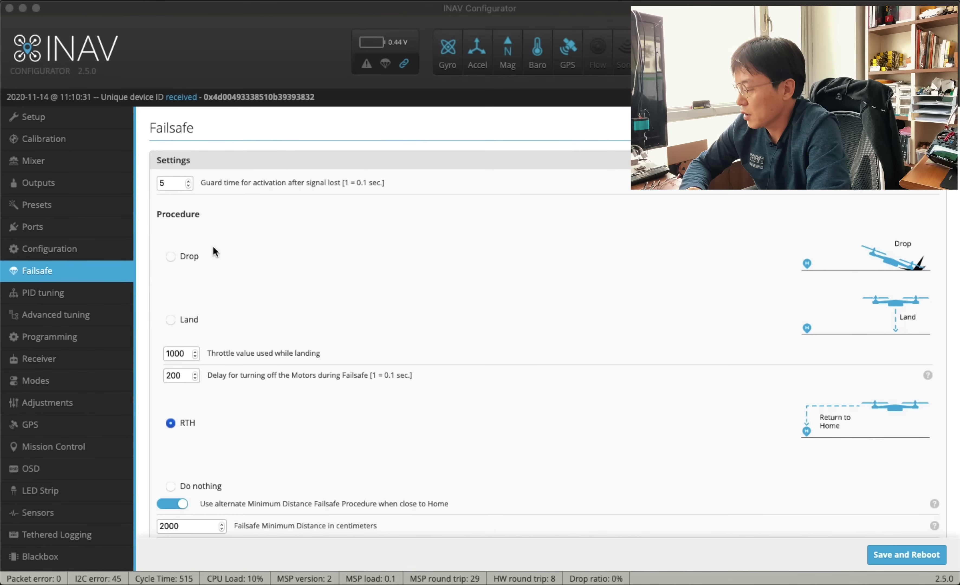
pyautogui.scroll(-1, 213, 247)
pyautogui.scroll(-1, 213, 245)
pyautogui.scroll(2, 213, 245)
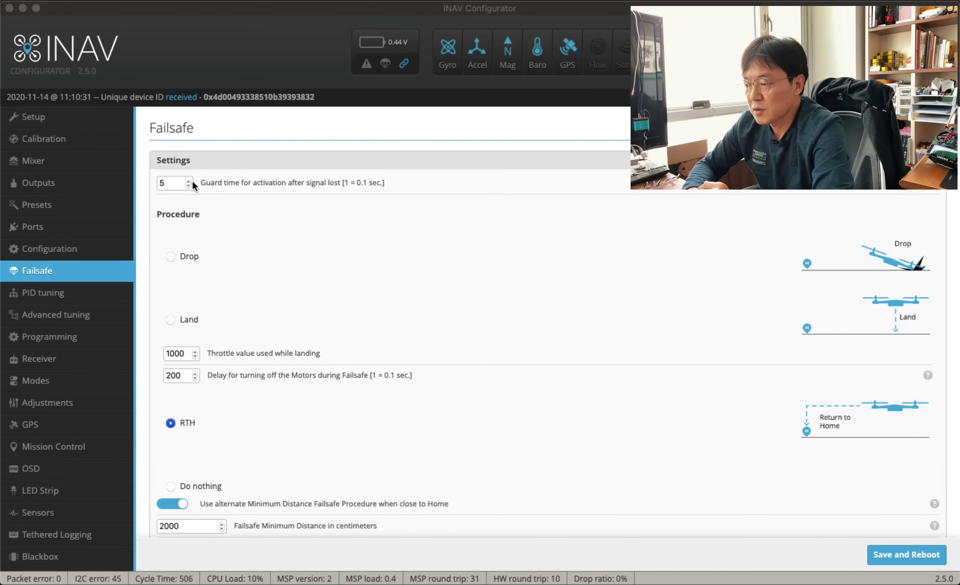
pyautogui.click(168, 182)
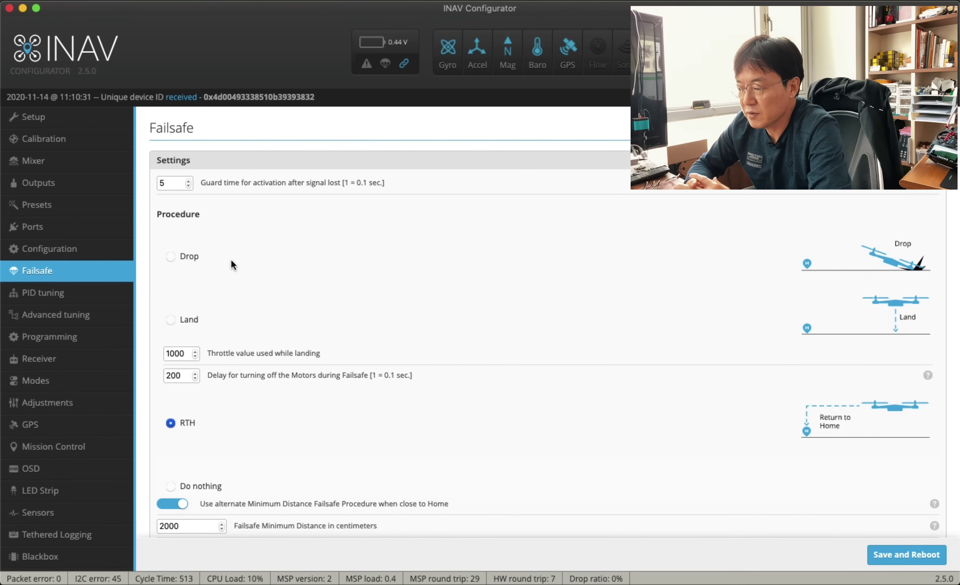
pyautogui.scroll(-1, 231, 260)
pyautogui.scroll(-1, 231, 263)
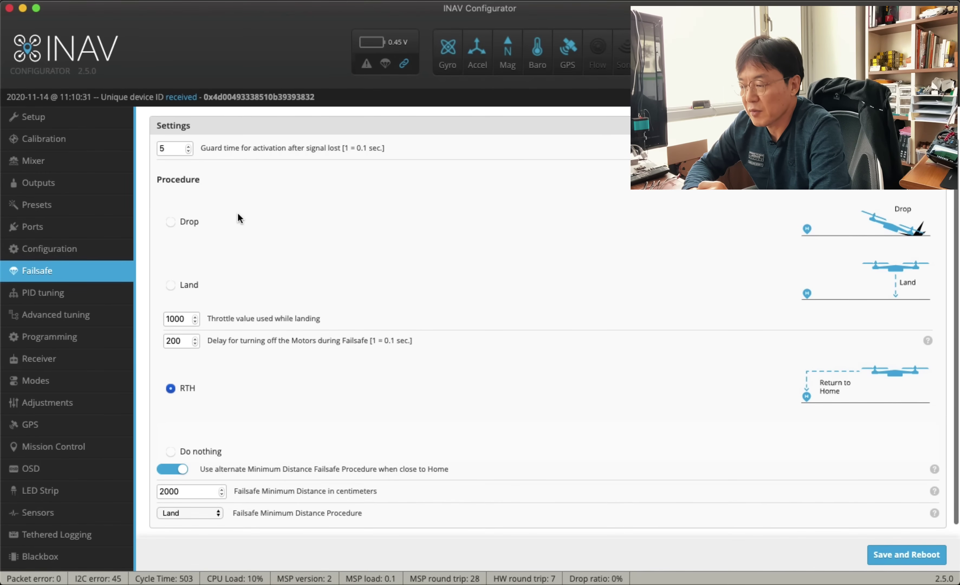
pyautogui.scroll(2, 237, 218)
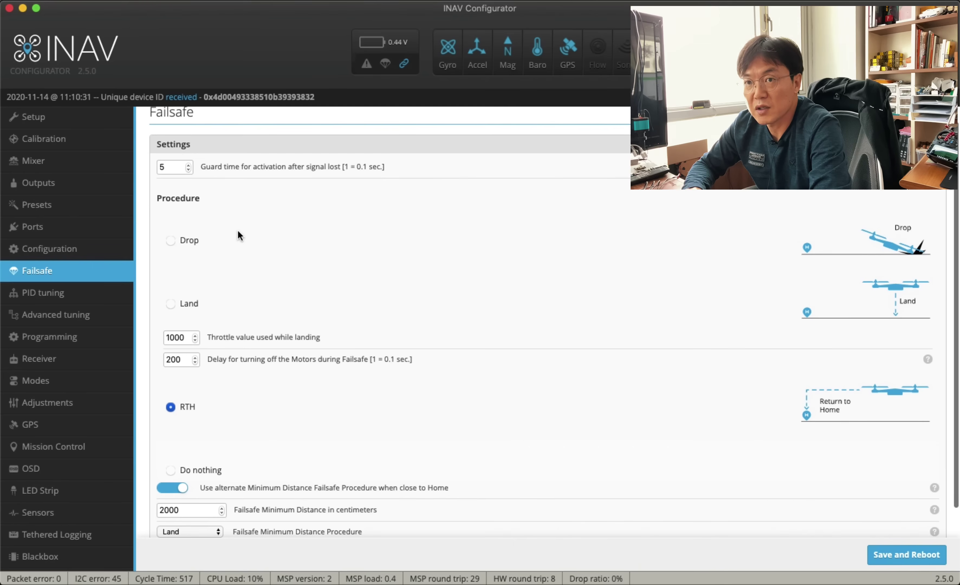
pyautogui.scroll(-2, 237, 231)
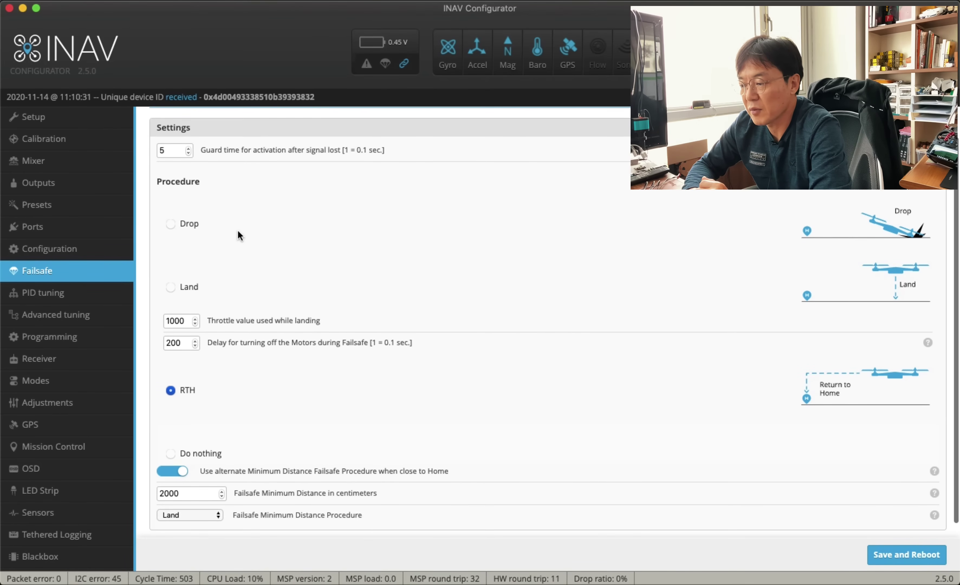
# - Select the Land failsafe procedure and set the throttle value used while landing to 1100
pyautogui.click(170, 225)
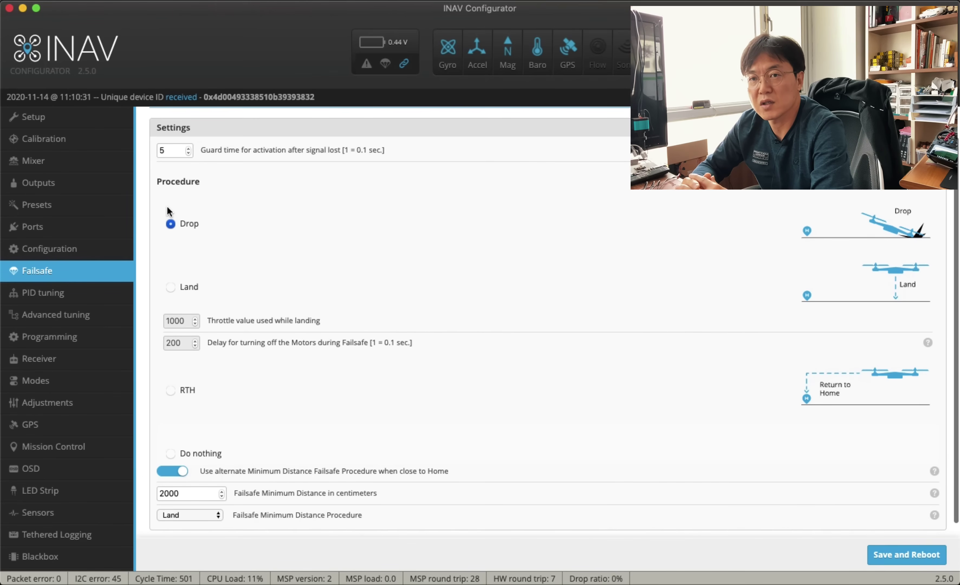
pyautogui.click(170, 290)
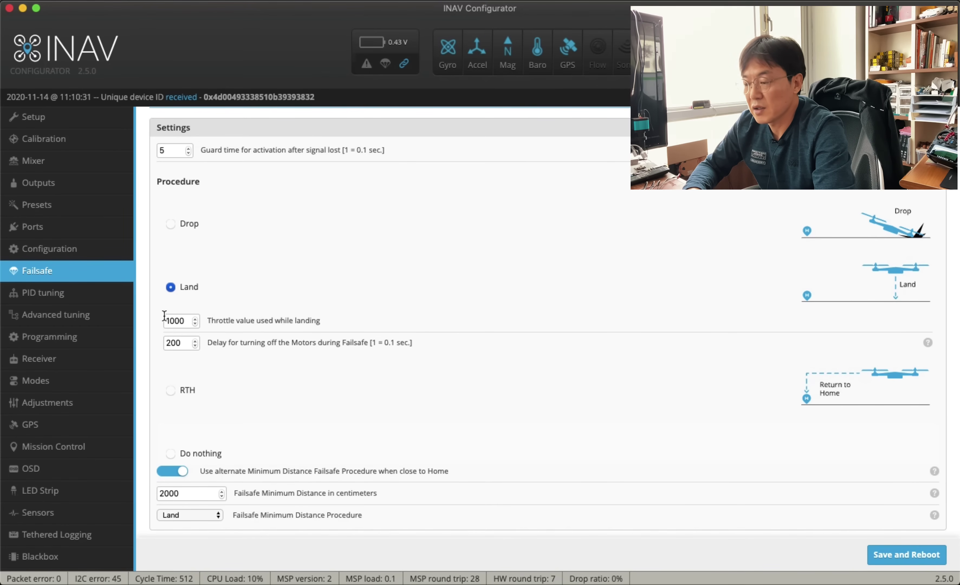
pyautogui.click(175, 321)
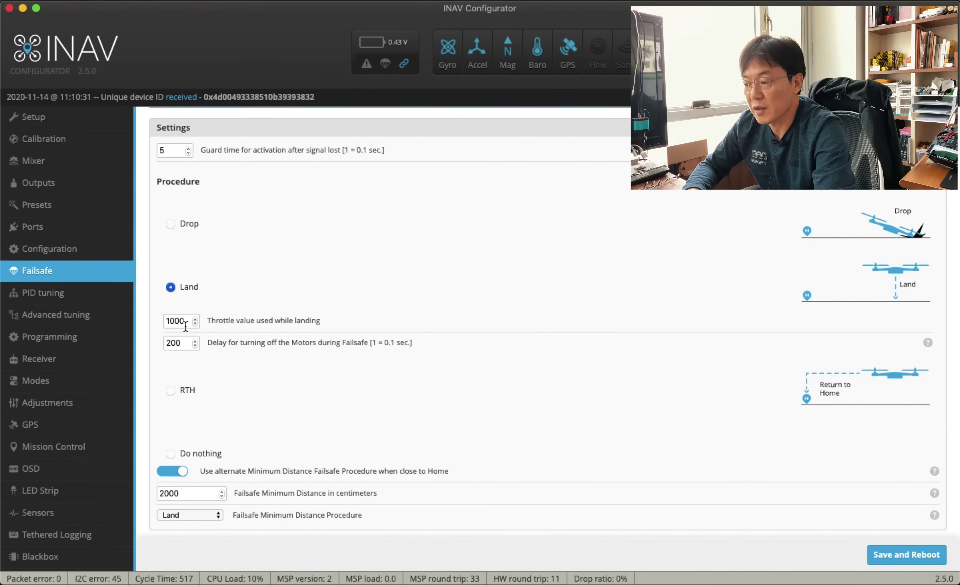
pyautogui.press('BackSpace')
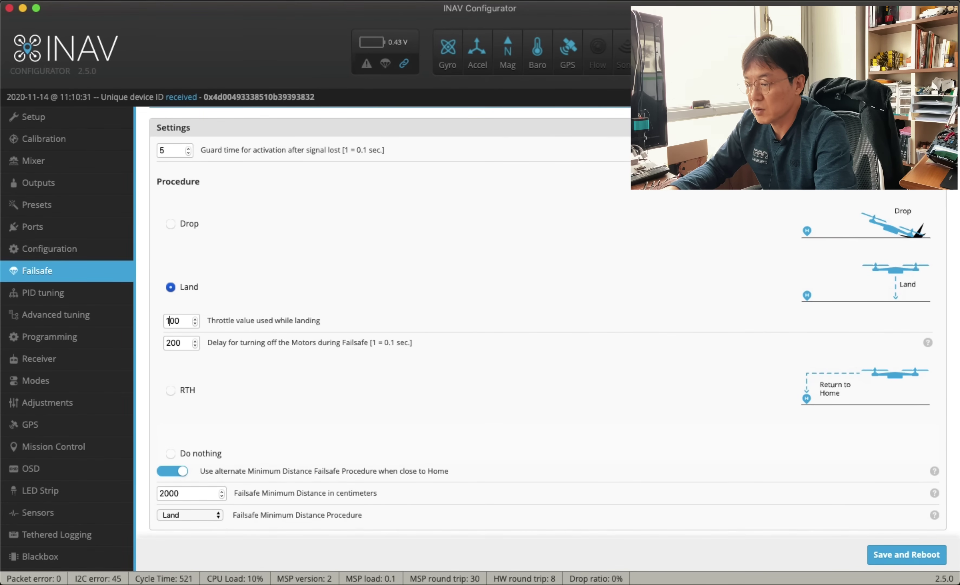
pyautogui.write('1')
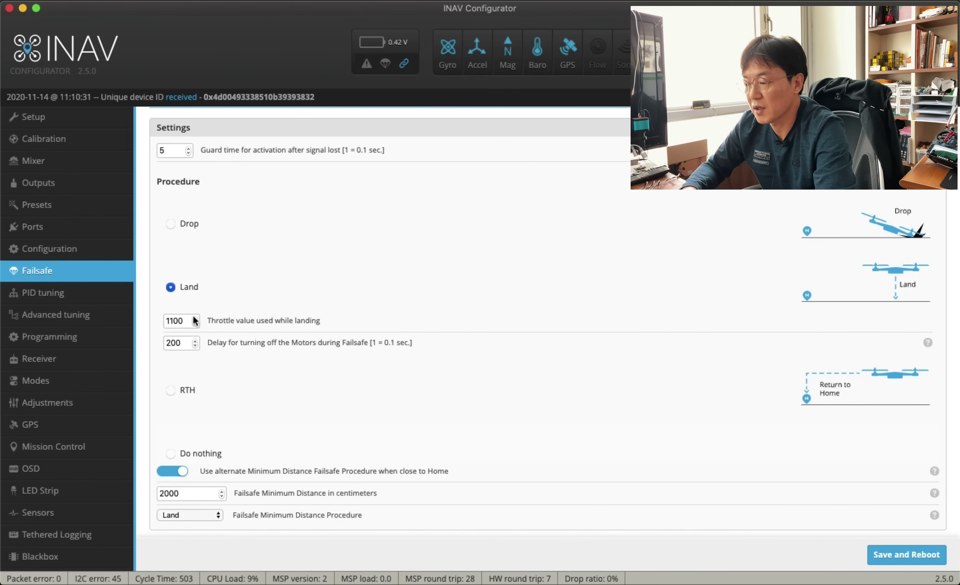
# - Switch the failsafe procedure to Drop and back to Land
pyautogui.click(170, 344)
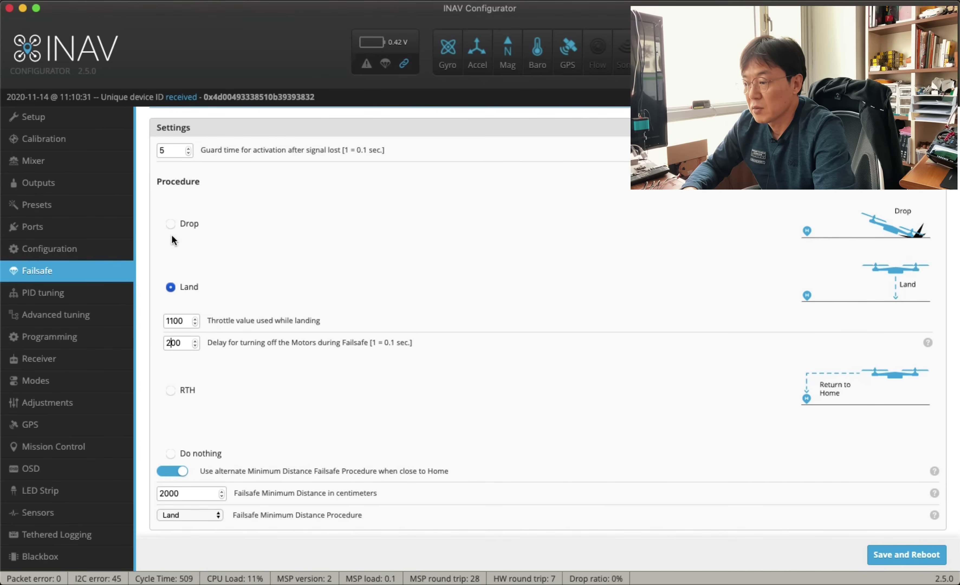
pyautogui.click(187, 226)
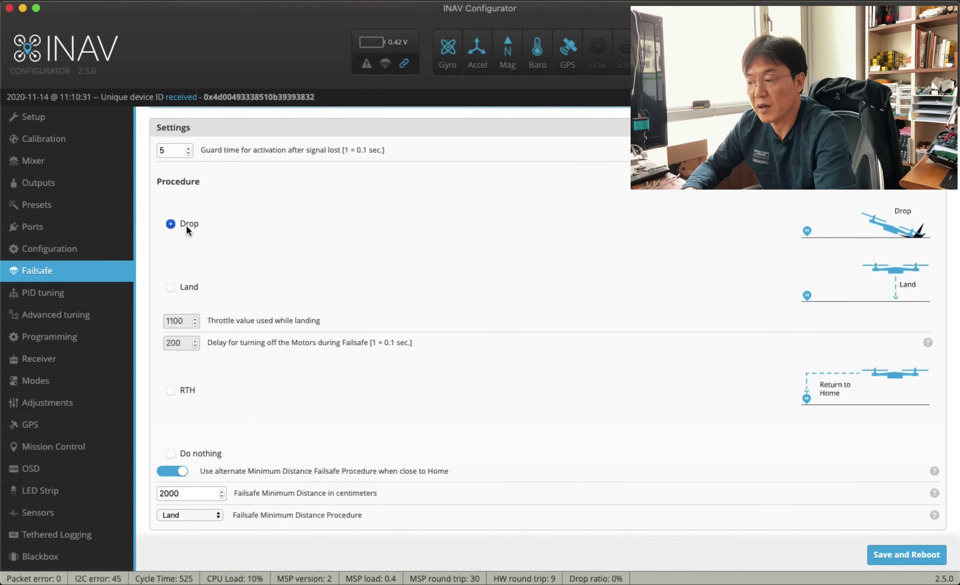
pyautogui.click(171, 286)
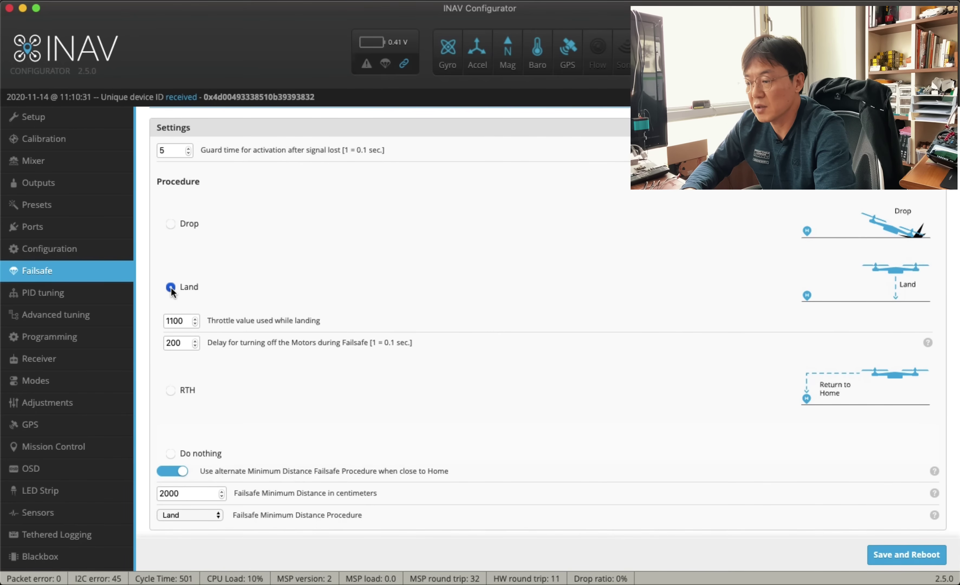
# - Try a delay of 100 for turning off the motors during failsafe, and restore it to 200
pyautogui.click(178, 343)
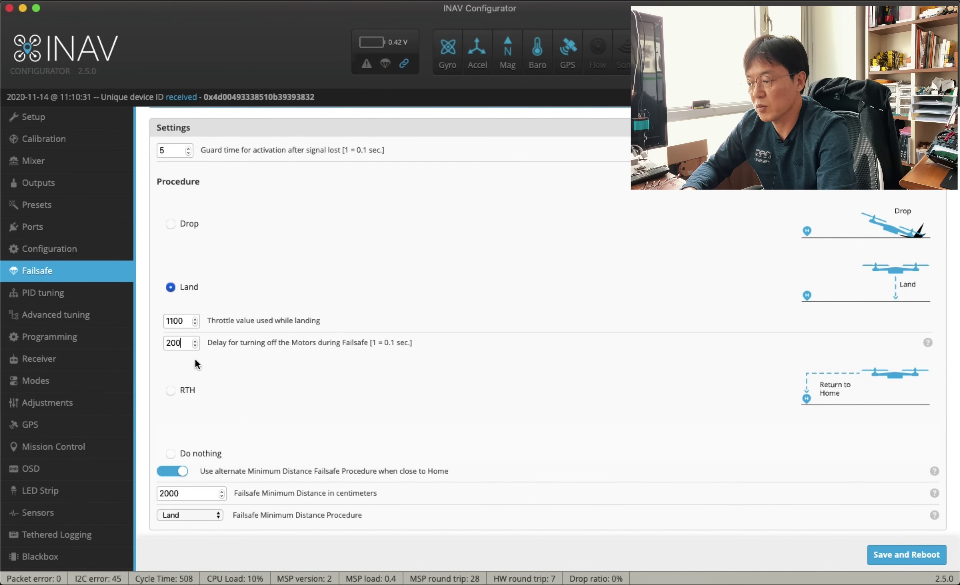
pyautogui.click(170, 344)
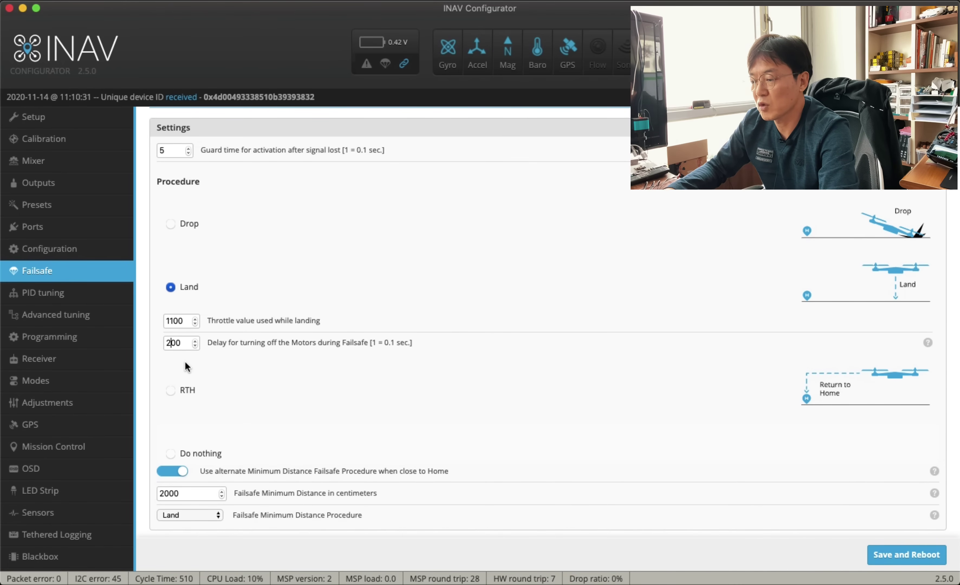
pyautogui.press('BackSpace')
pyautogui.write('1')
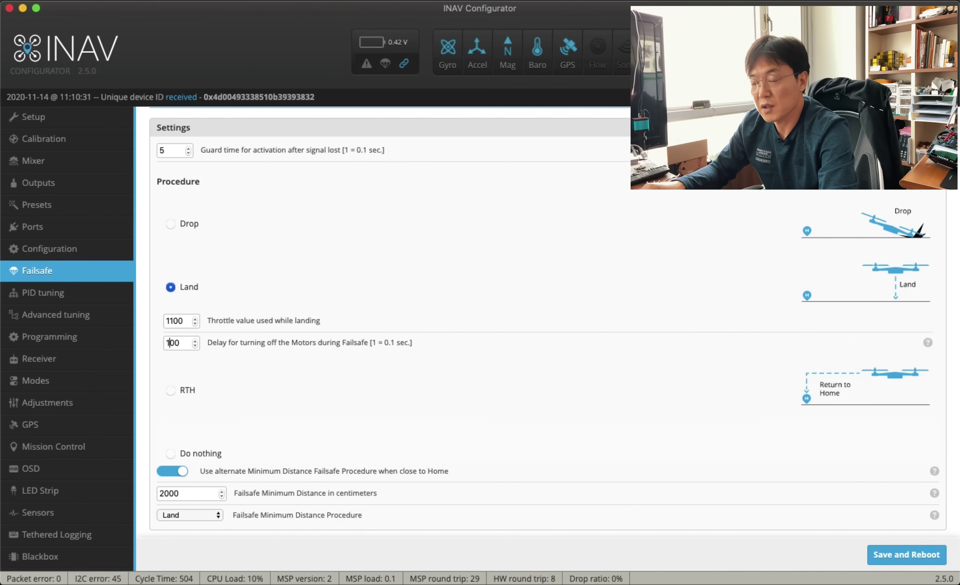
pyautogui.press('BackSpace')
pyautogui.write('2')
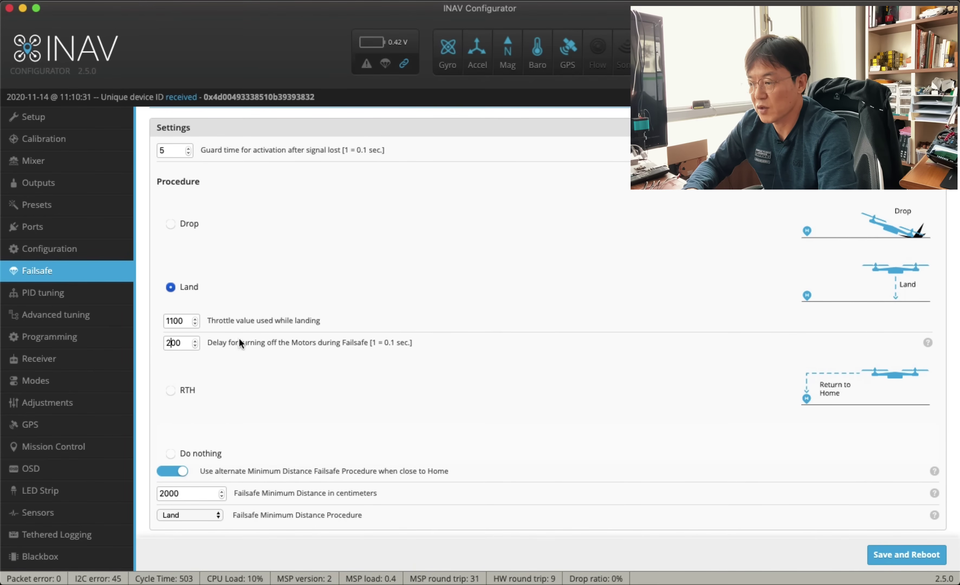
# - Try the Do nothing failsafe procedure and settle on RTH as the selected procedure
pyautogui.scroll(-1, 217, 416)
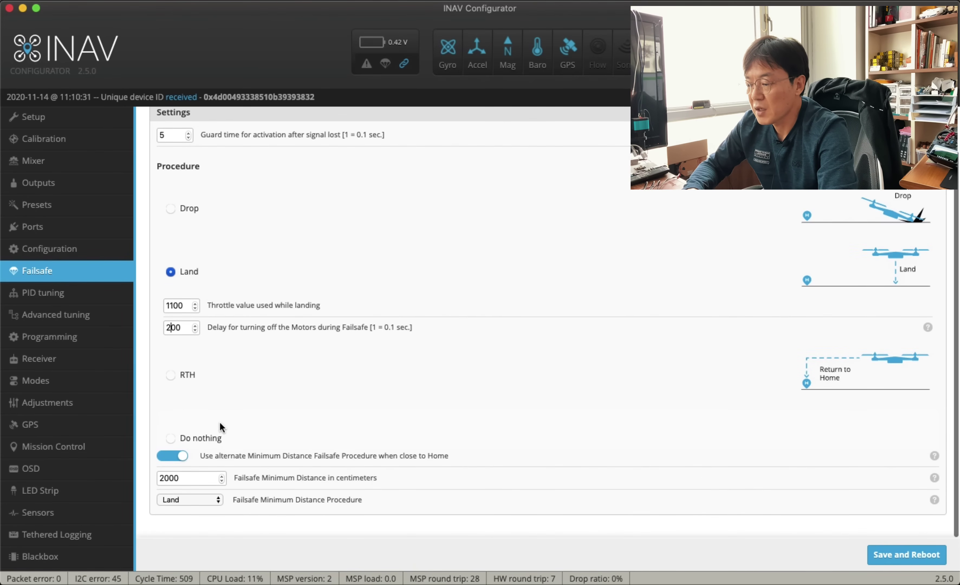
pyautogui.click(170, 438)
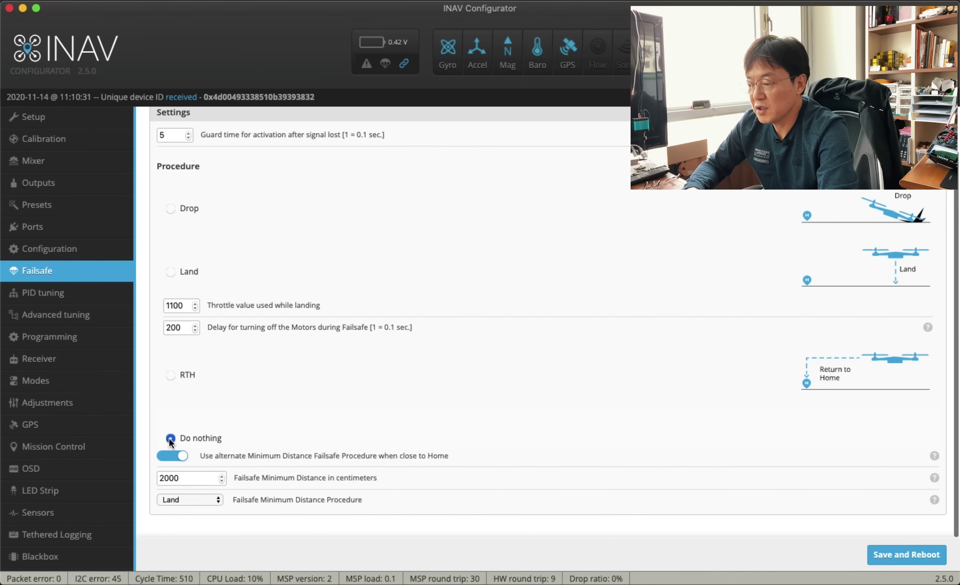
pyautogui.click(171, 374)
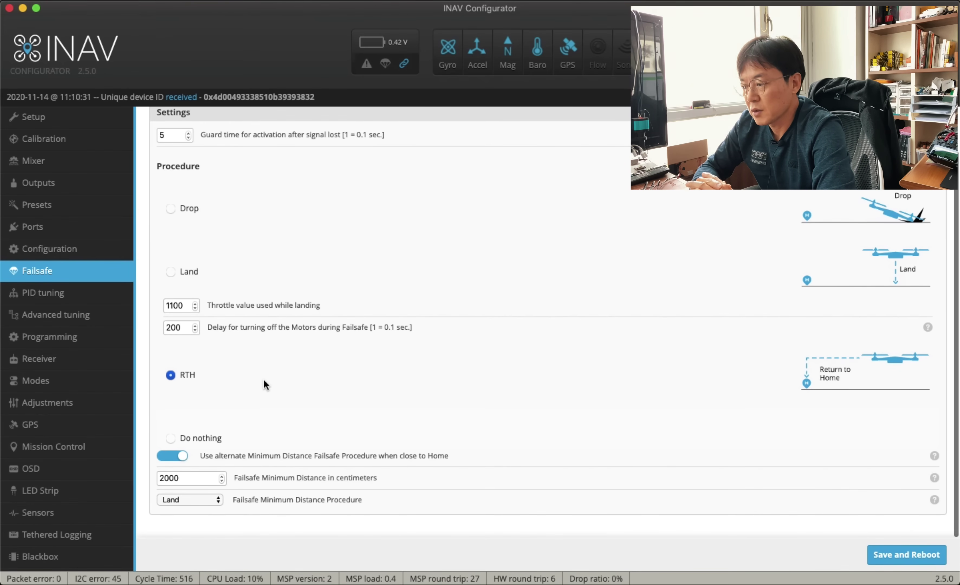
pyautogui.scroll(3, 263, 381)
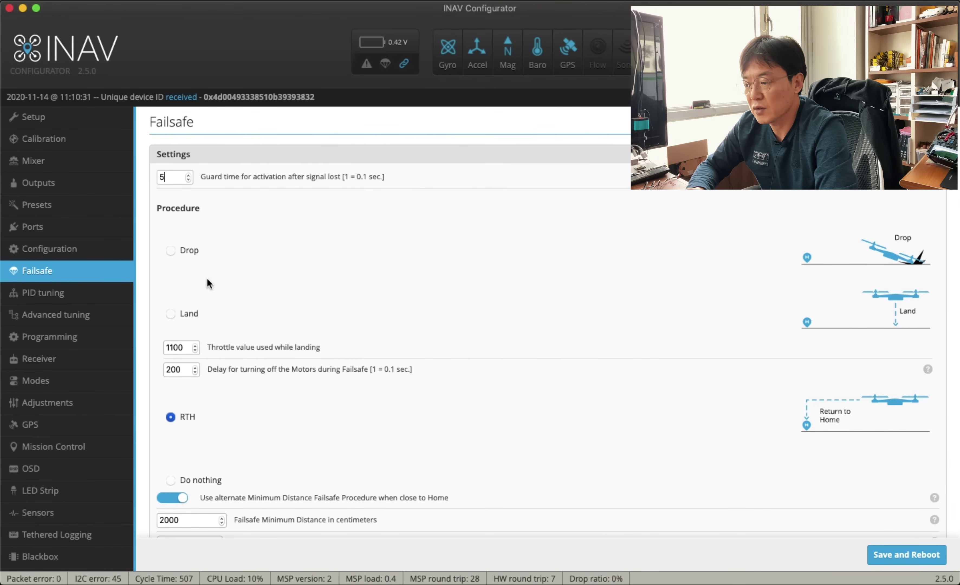
pyautogui.scroll(-3, 208, 283)
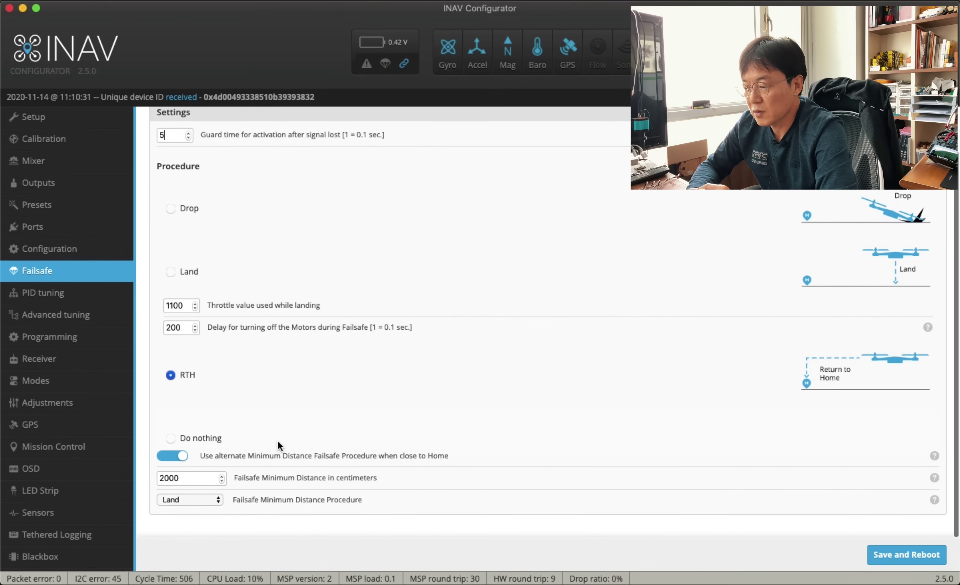
pyautogui.click(171, 437)
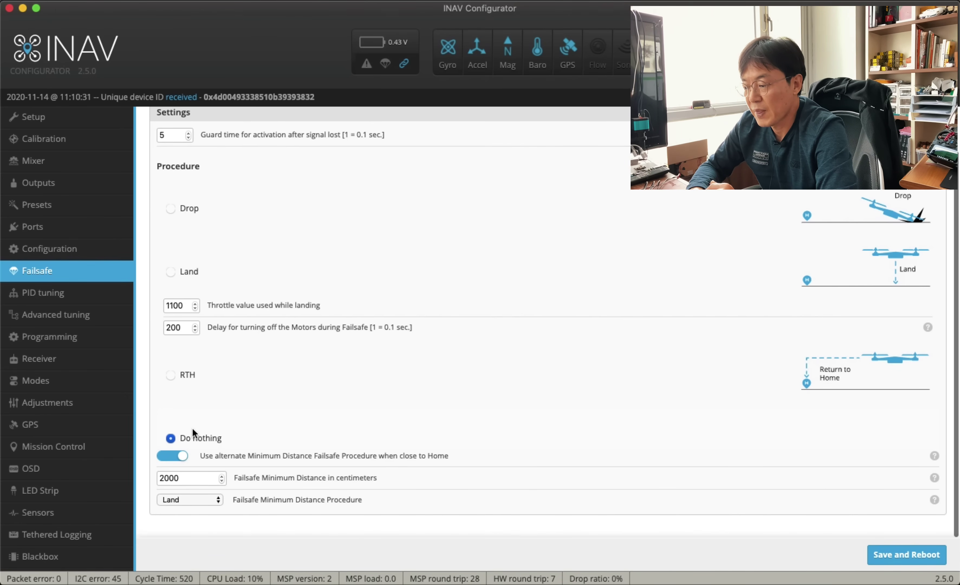
pyautogui.click(170, 375)
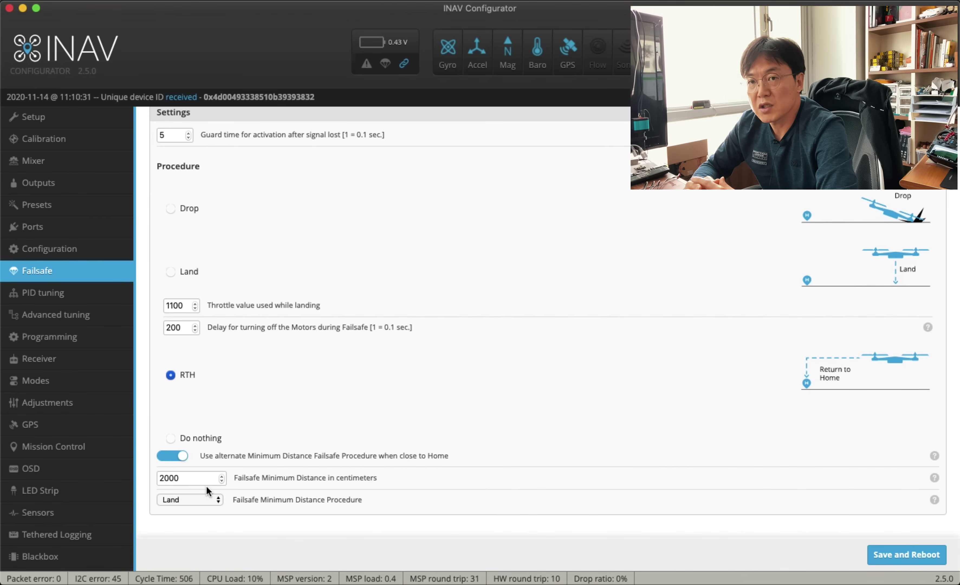
# - Examine the failsafe minimum distance in centimetres and the options available for the minimum distance procedure
pyautogui.click(174, 478)
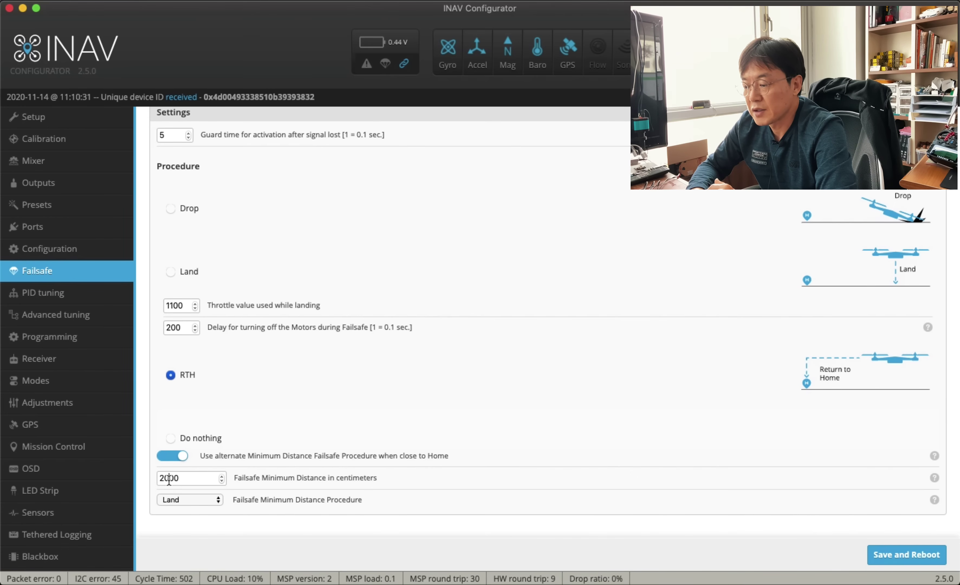
pyautogui.moveTo(168, 479); pyautogui.dragTo(159, 479)
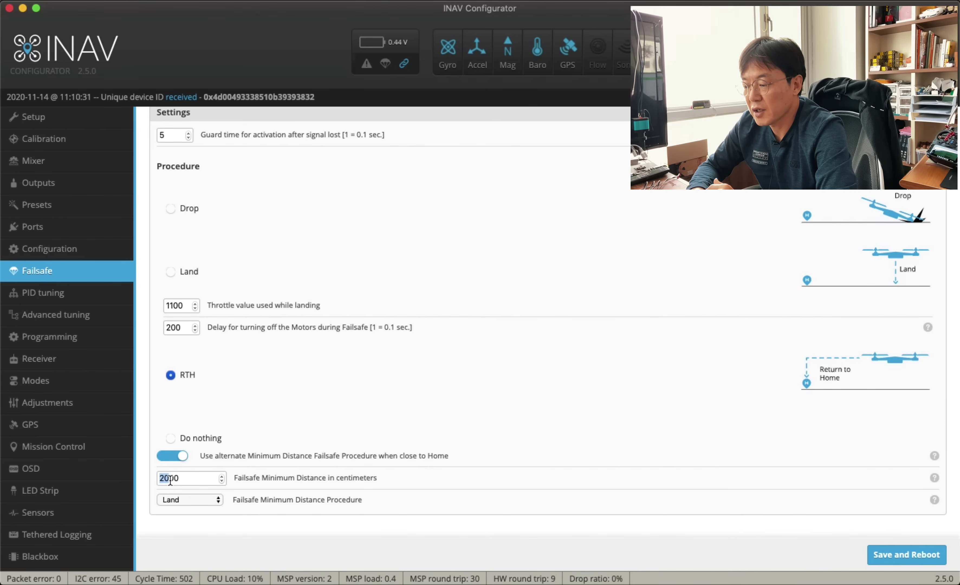
pyautogui.click(170, 479)
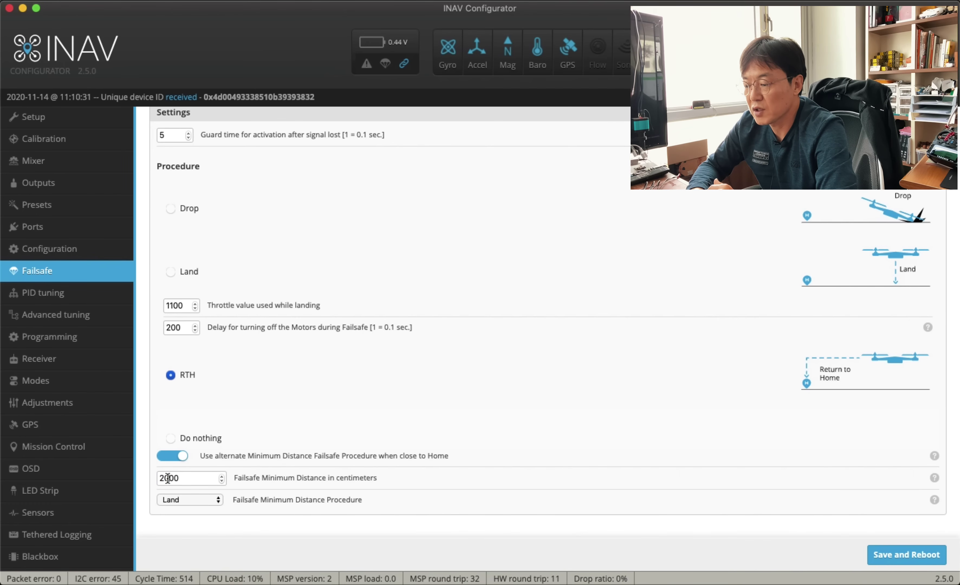
pyautogui.moveTo(168, 478); pyautogui.dragTo(159, 478)
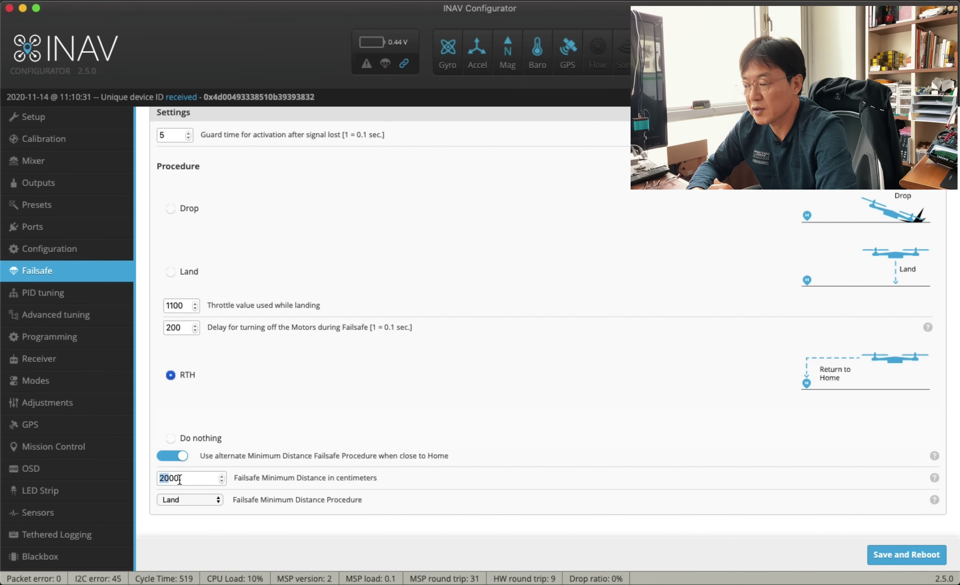
pyautogui.click(190, 490)
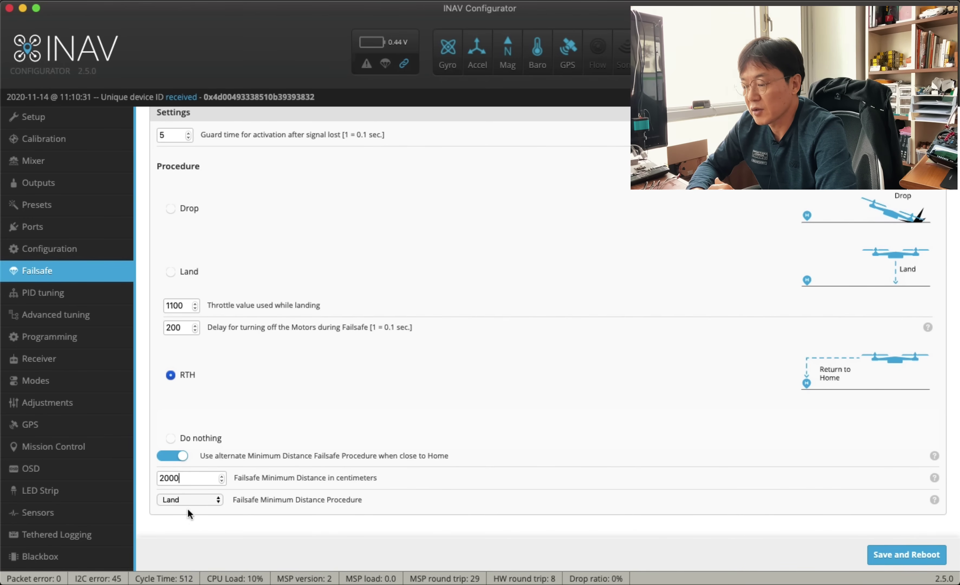
pyautogui.click(189, 500)
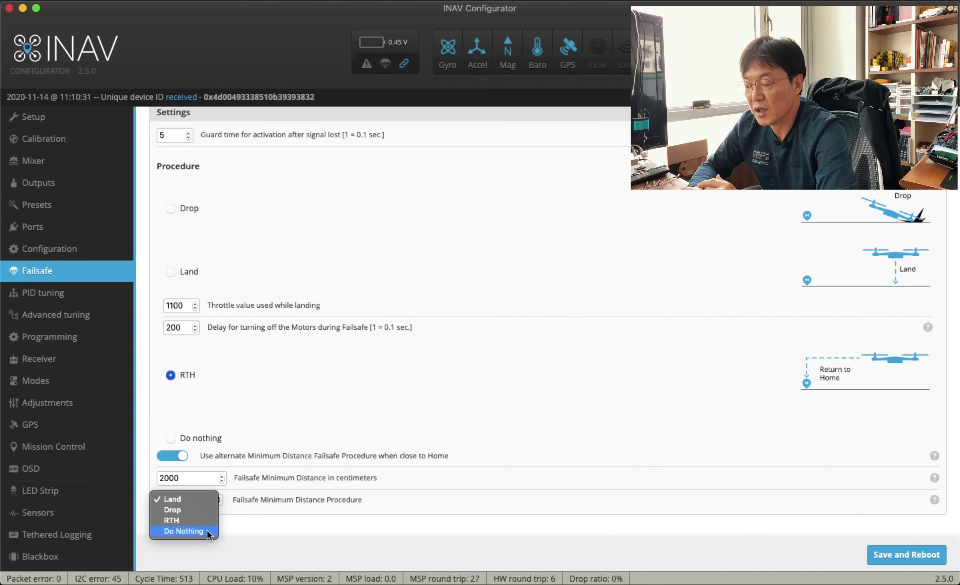
pyautogui.click(256, 528)
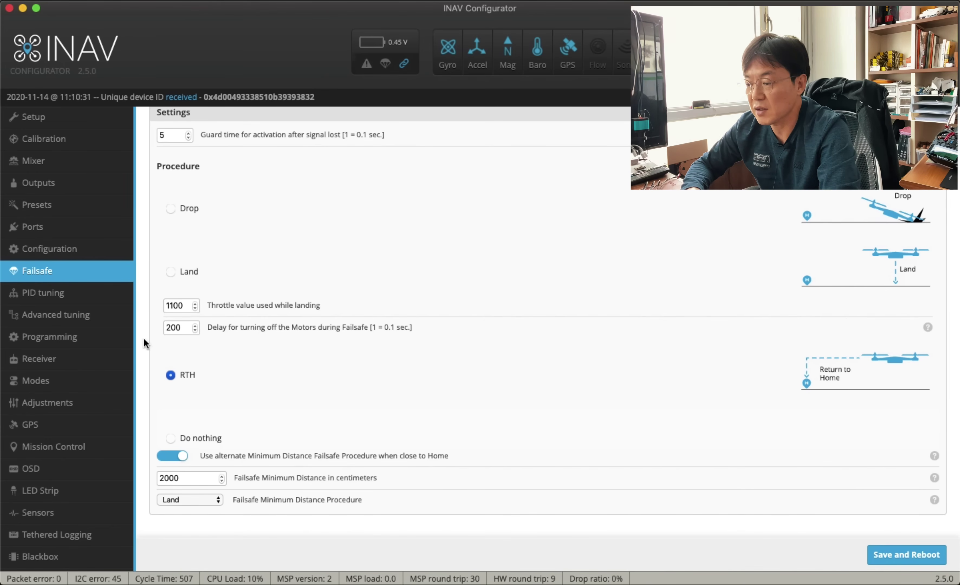
# - Open the advanced tuning page and examine the RTH and Landing Settings, including the RTH altitude mode options
pyautogui.click(117, 323)
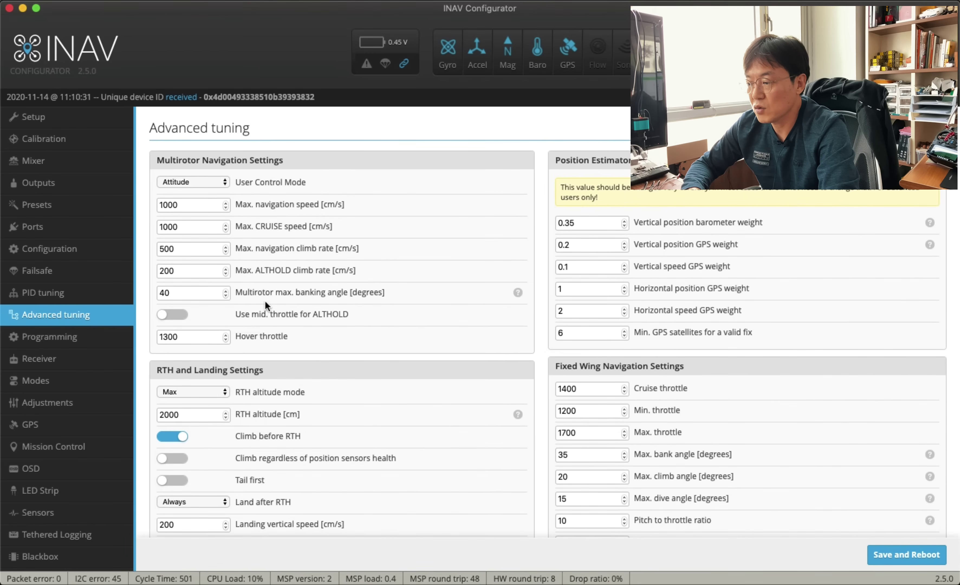
pyautogui.scroll(-5, 265, 309)
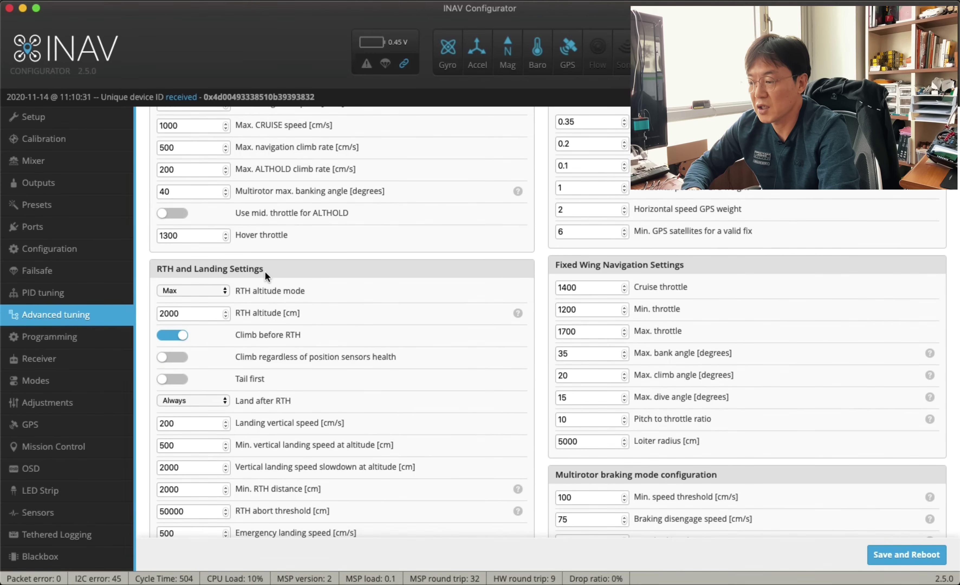
pyautogui.moveTo(160, 280); pyautogui.dragTo(263, 262)
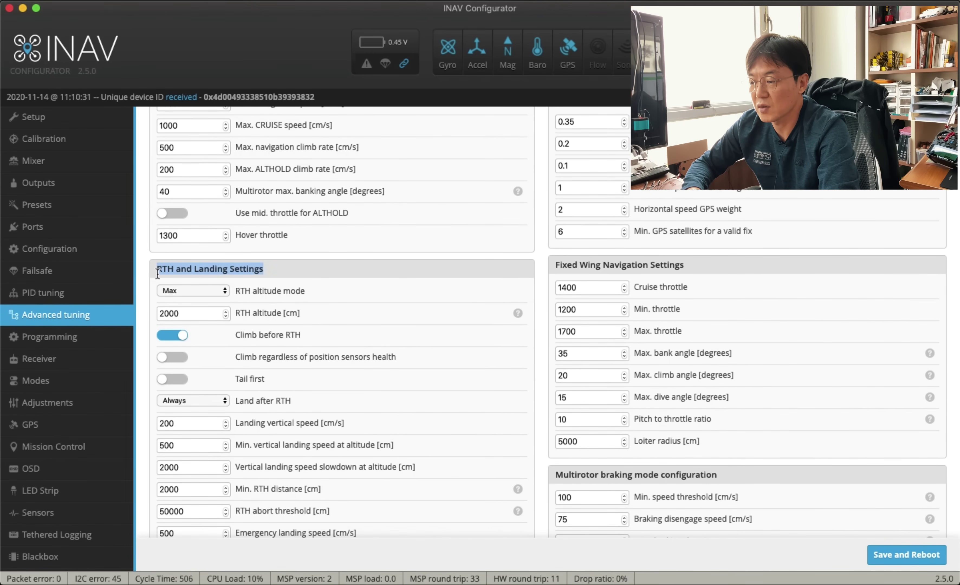
pyautogui.click(269, 264)
pyautogui.scroll(-3, 270, 263)
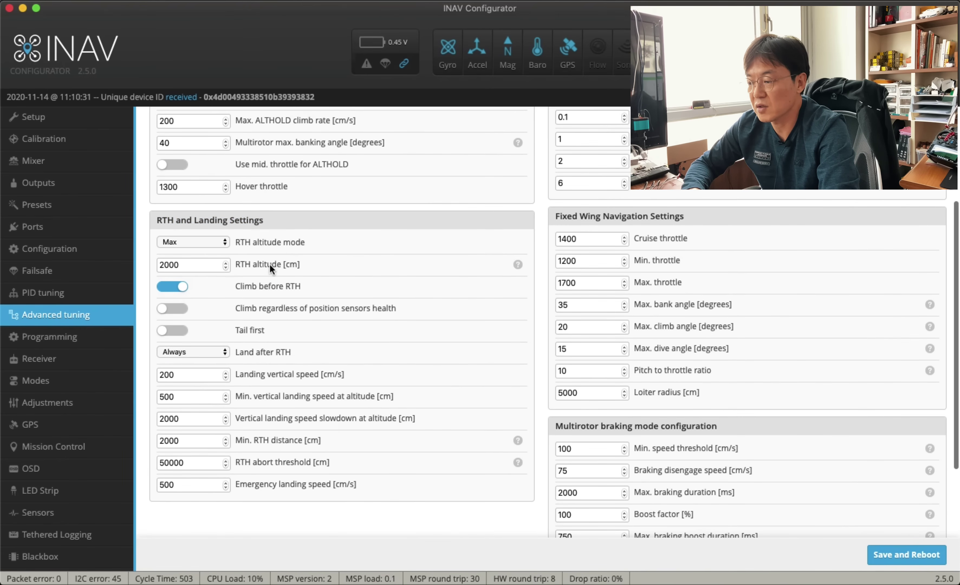
pyautogui.click(224, 243)
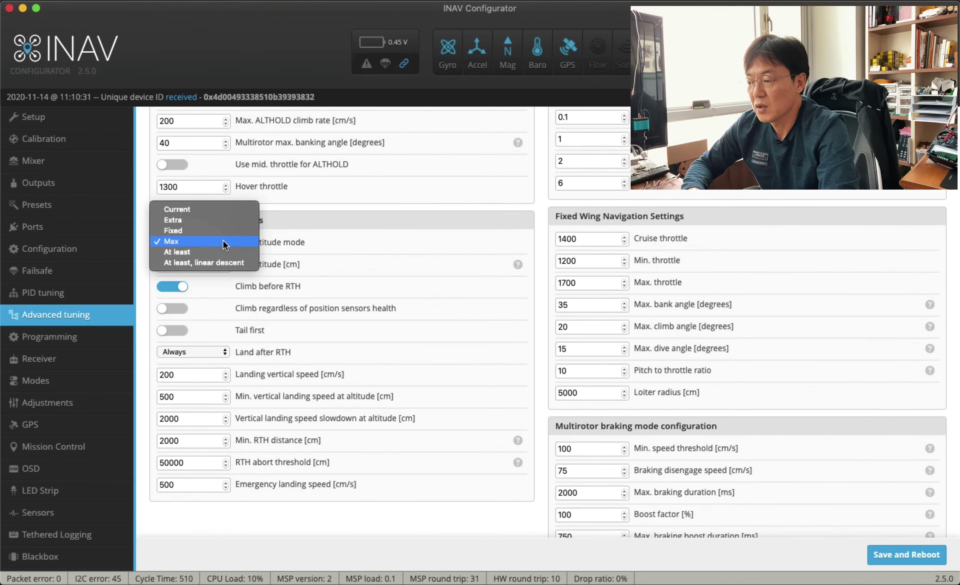
pyautogui.click(315, 219)
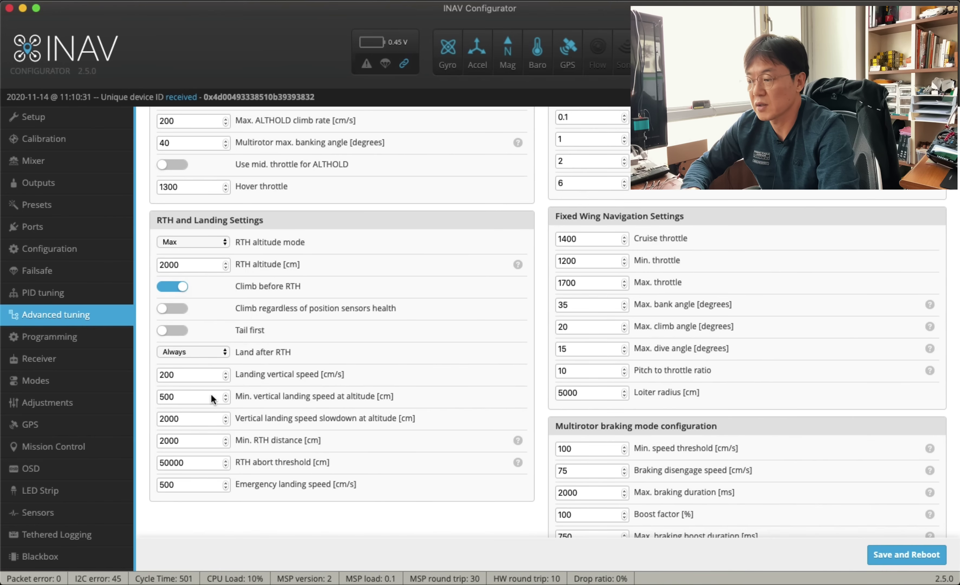
pyautogui.scroll(1, 251, 340)
pyautogui.scroll(3, 251, 340)
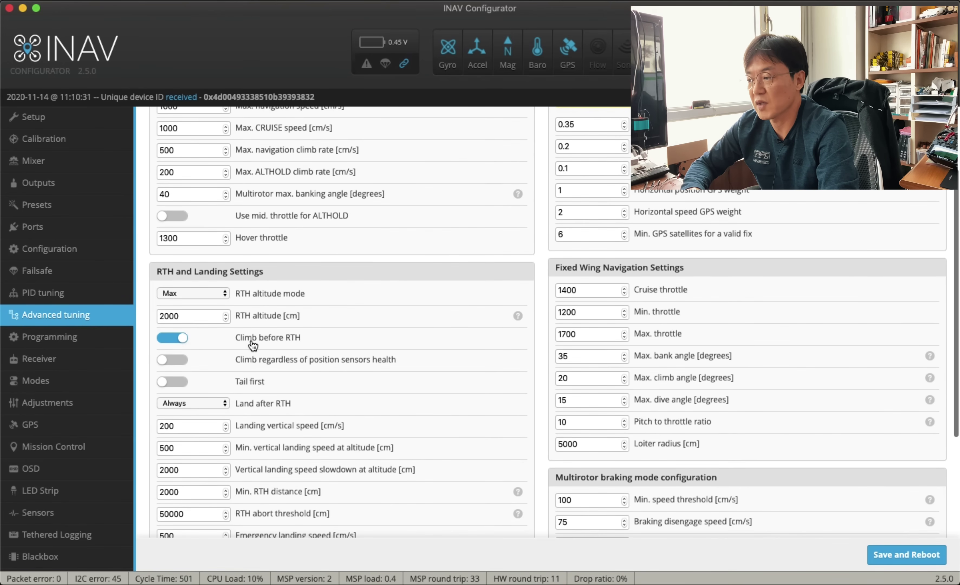